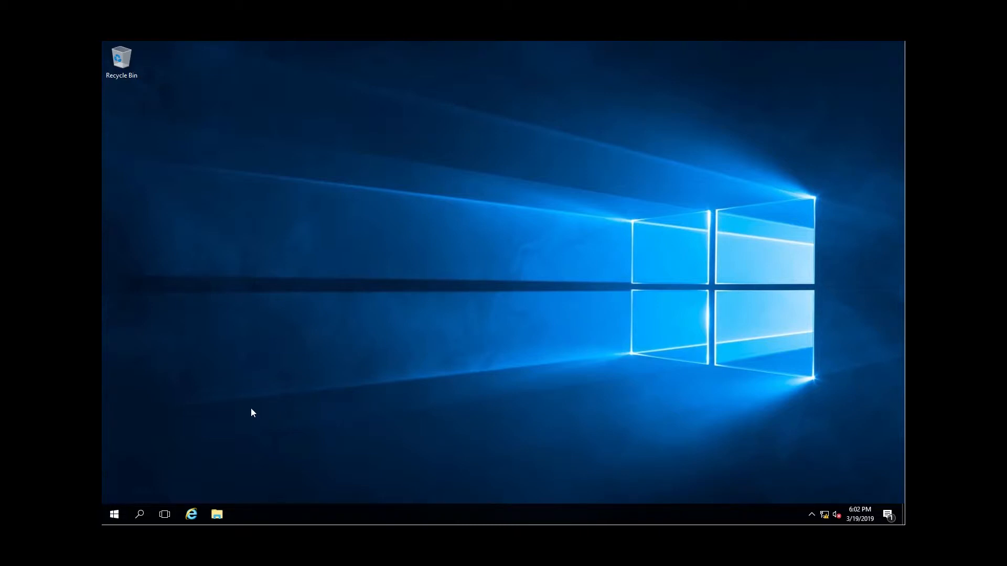
Open Server Manager and start the Add Roles and Features Wizard.
click(112, 519)
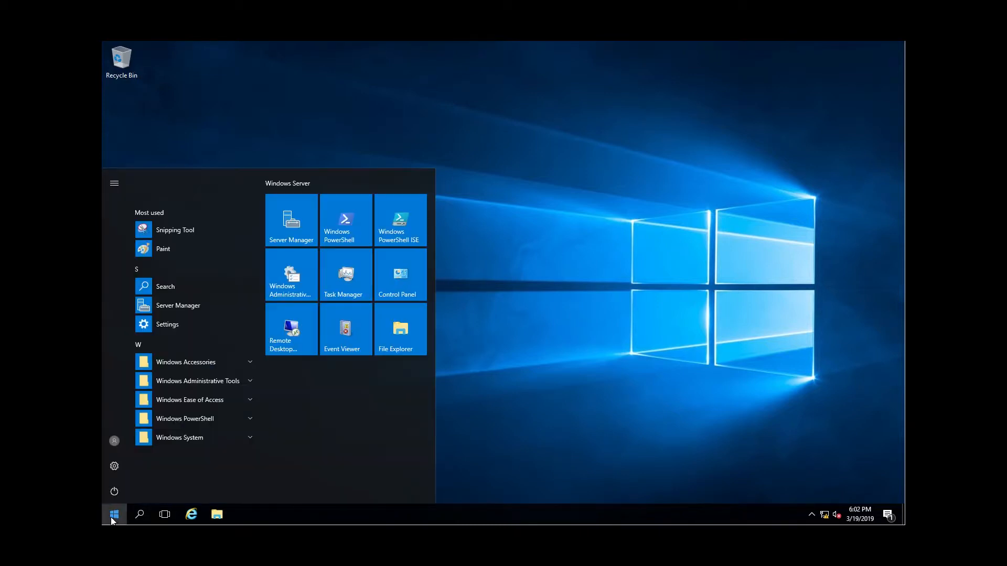
click(286, 223)
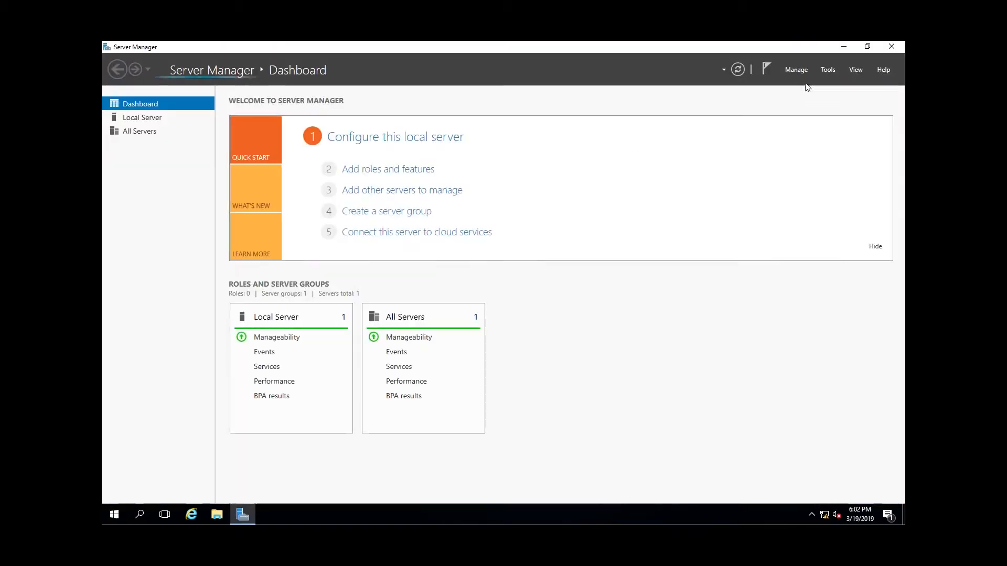
click(795, 69)
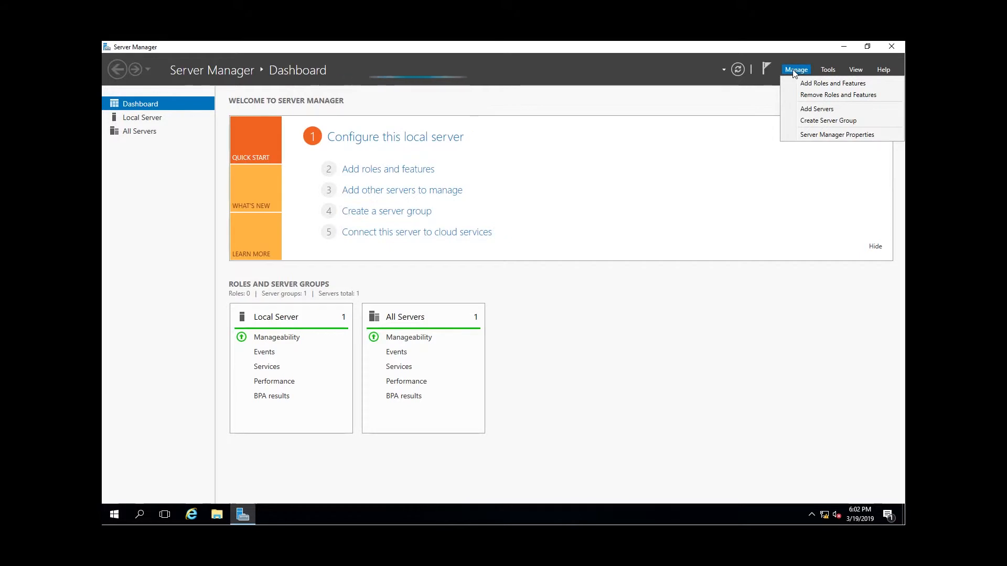
click(802, 84)
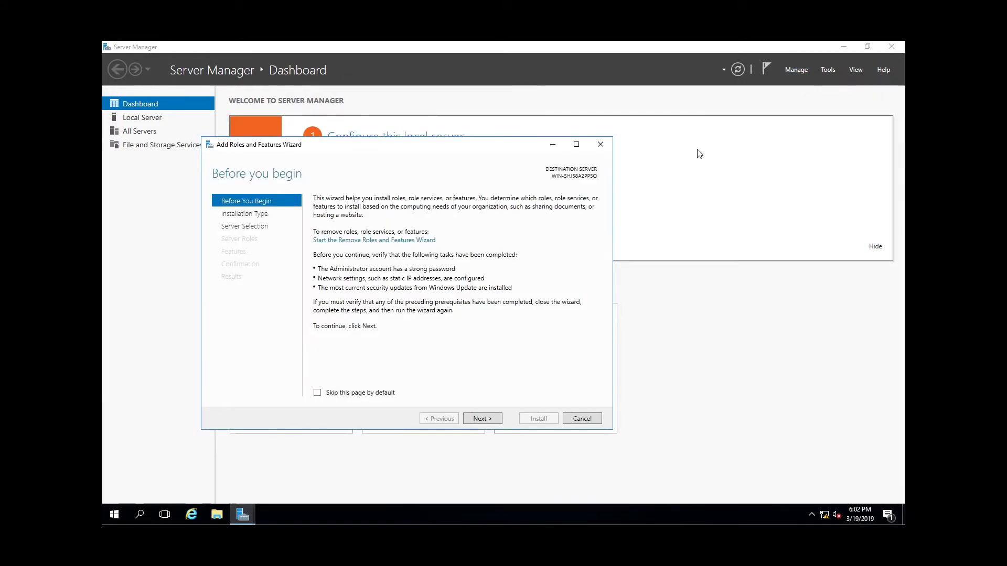
Choose a role-based or feature-based installation and keep the Windows Server 2016 machine in the server pool as destination.
click(479, 418)
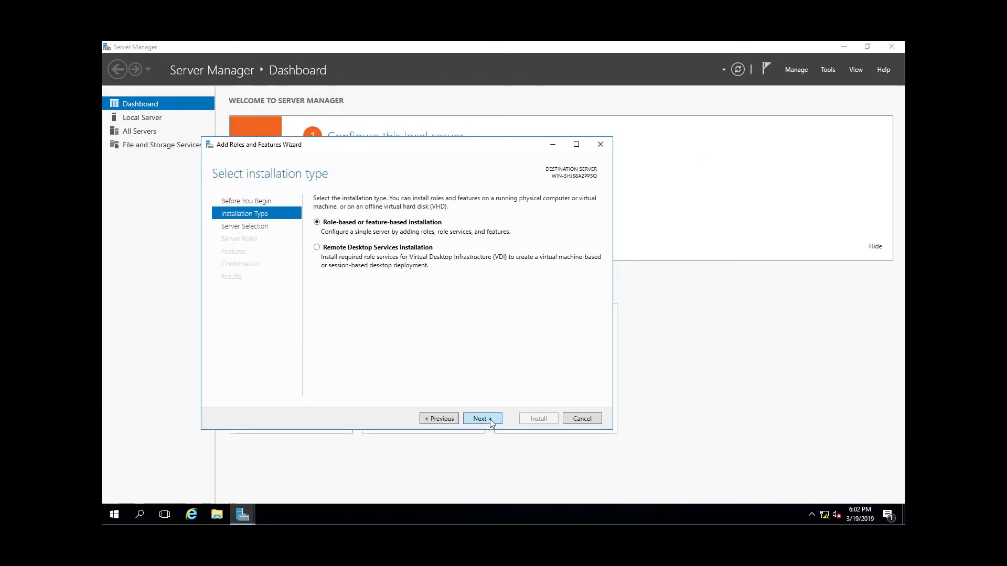
click(480, 418)
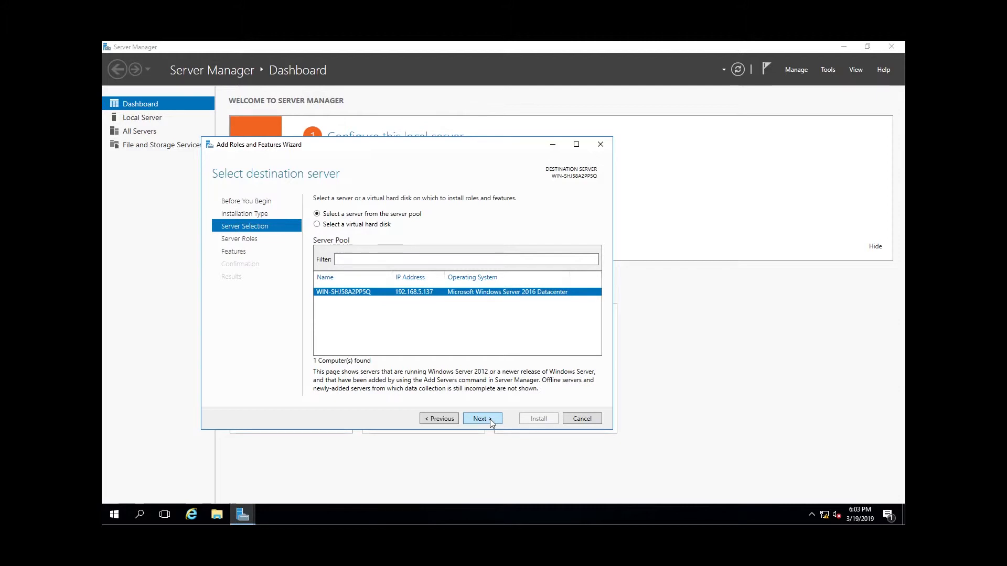
click(491, 419)
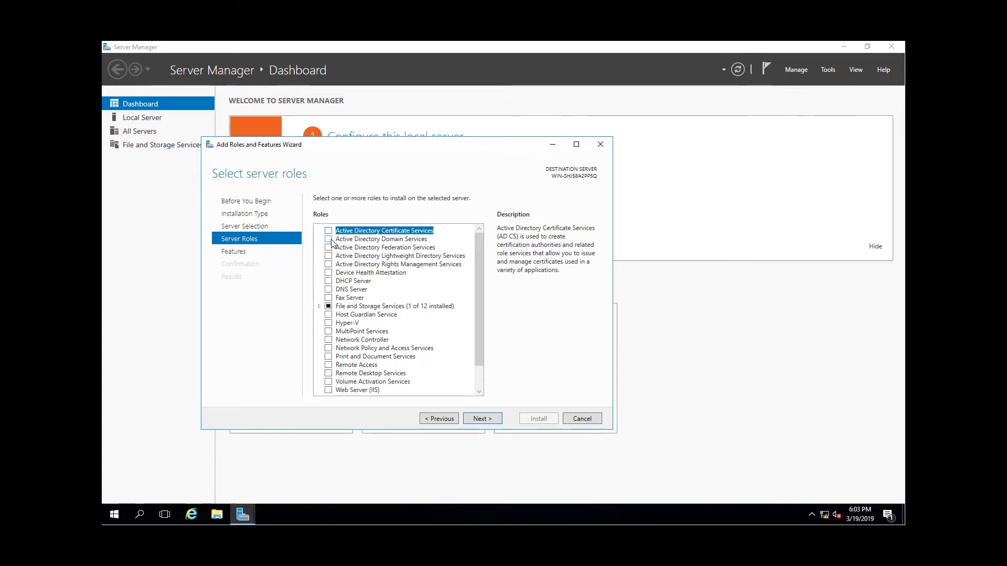
Add the Active Directory Domain Services role with its required features and management tools, and install it.
click(329, 240)
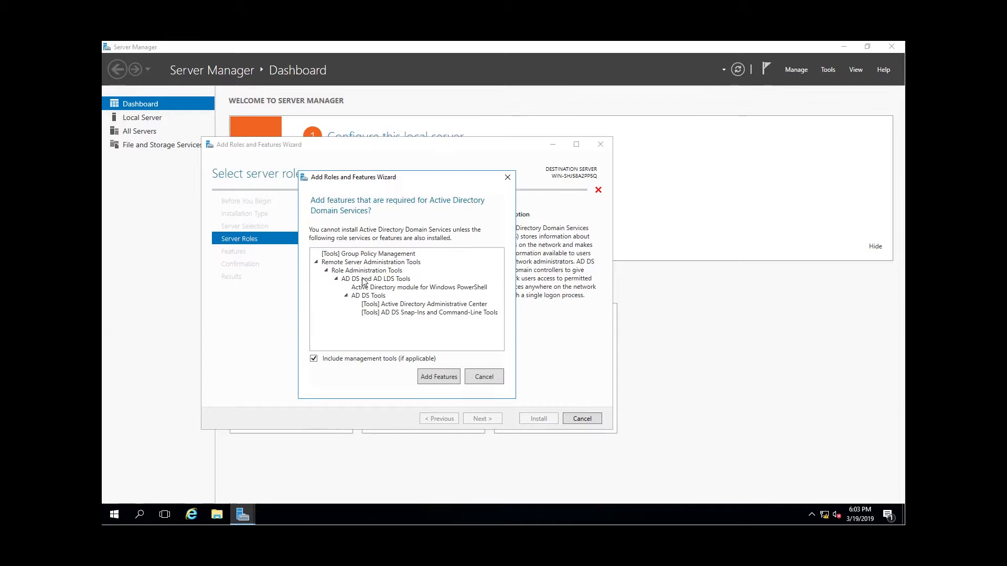
drag(401, 178, 614, 178)
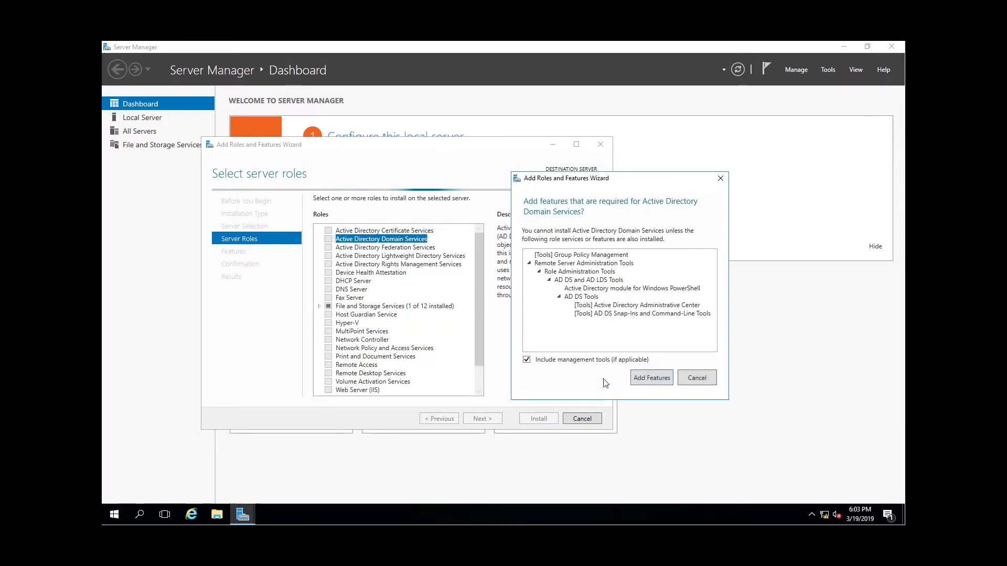
click(654, 383)
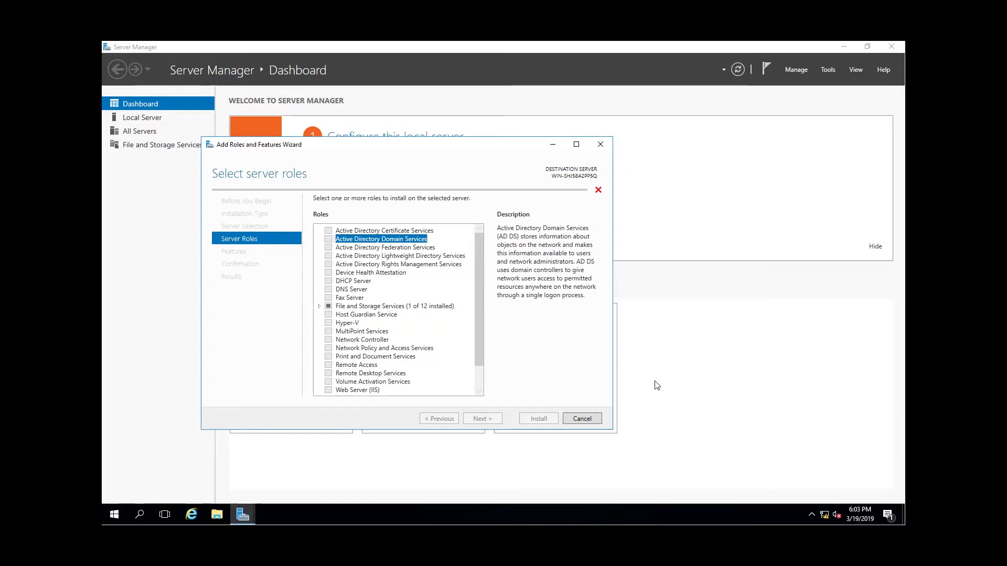
click(483, 420)
click(483, 419)
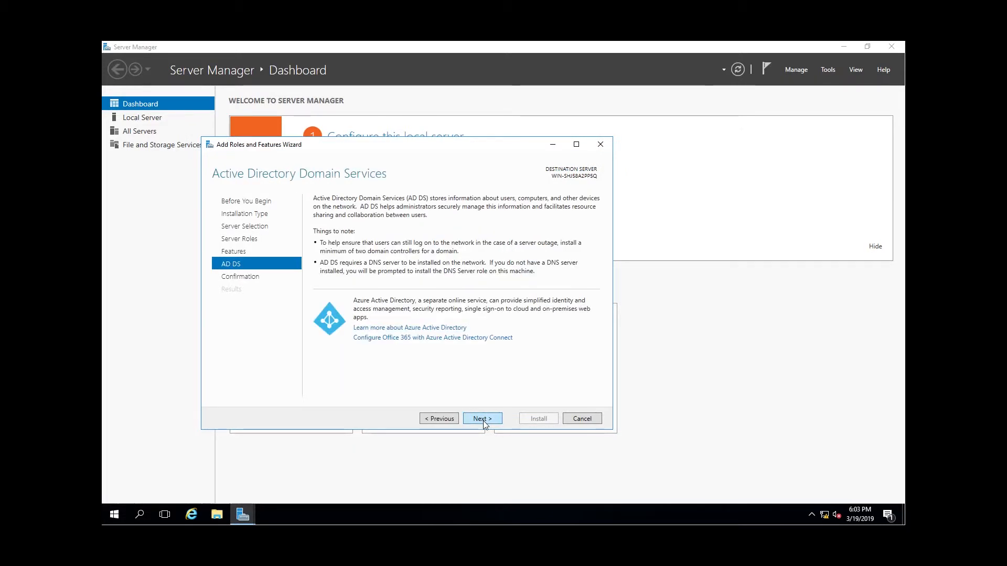
click(483, 419)
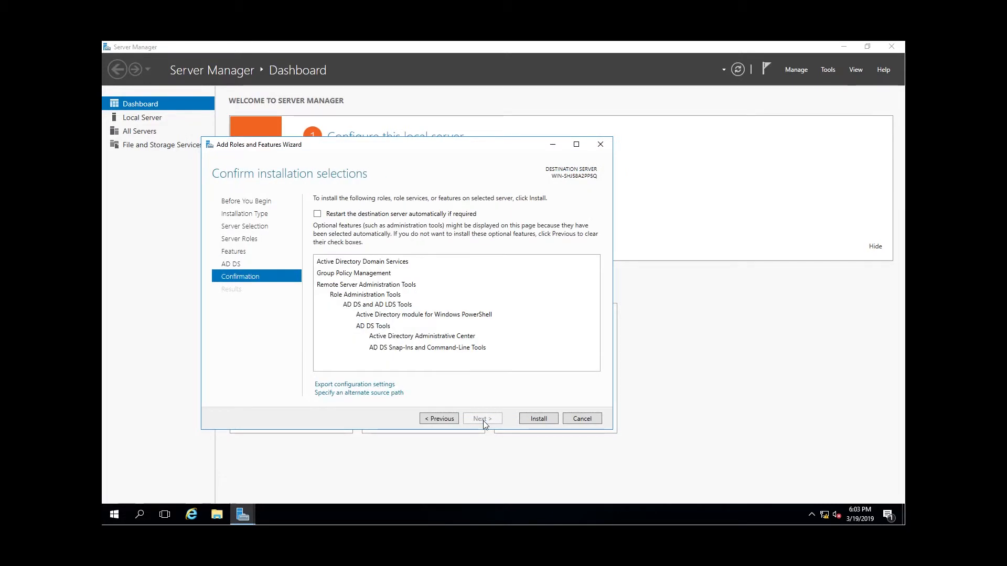
click(541, 417)
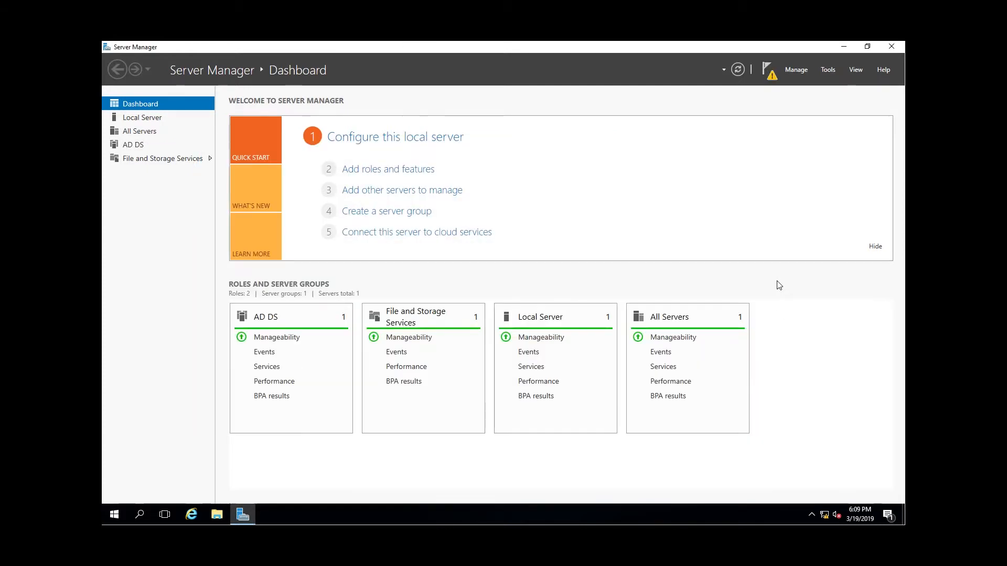
Start promoting this server to a domain controller, adding a new forest with the root domain name cyber.you.
click(769, 77)
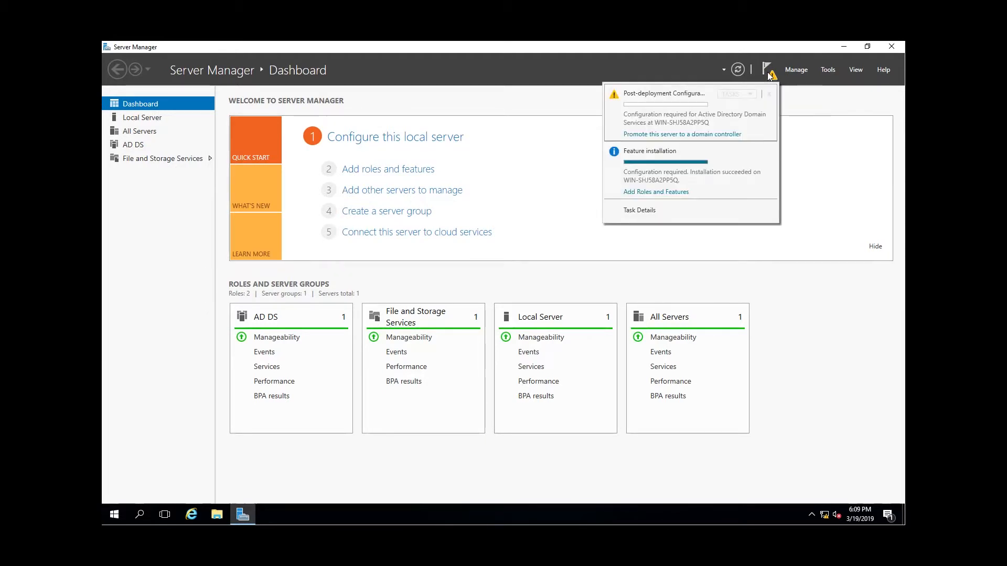
click(709, 136)
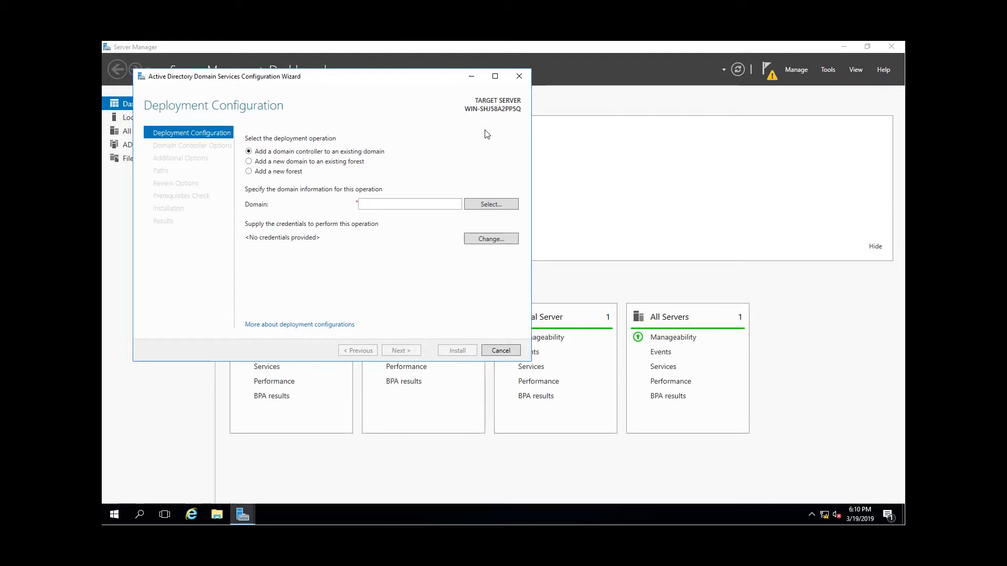
click(257, 171)
click(390, 204)
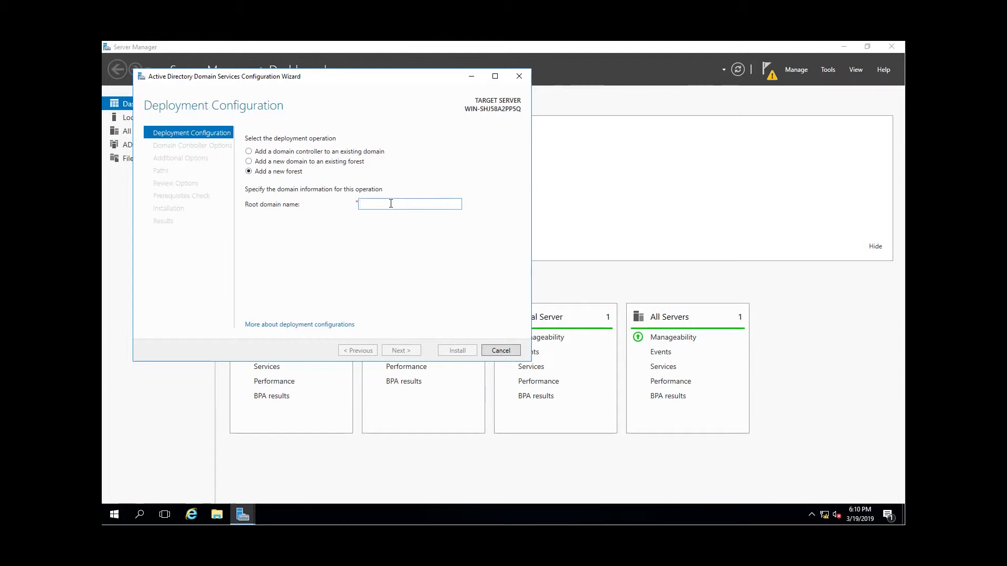
text(cyber.you)
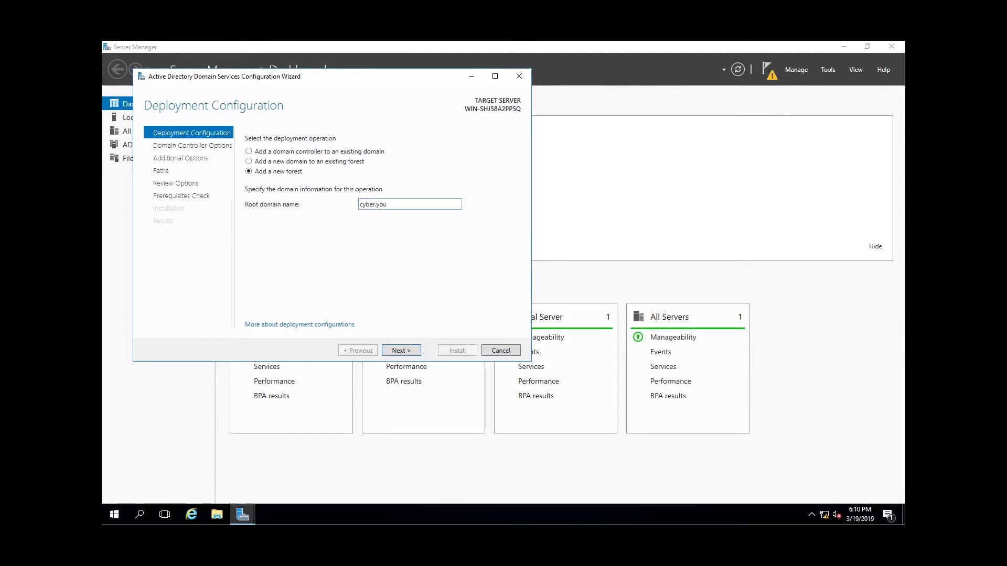
click(410, 351)
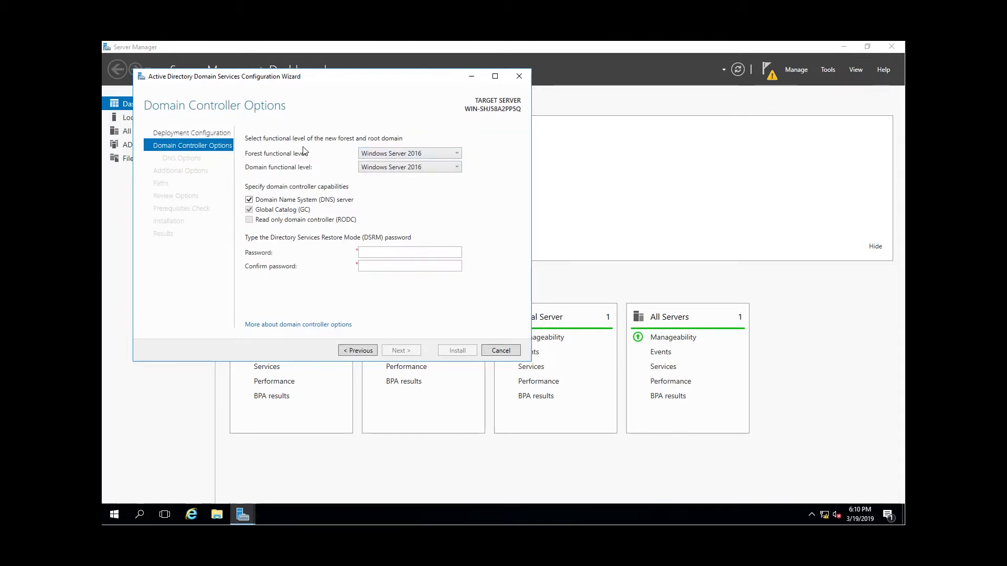
Select Windows Server 2016 as both the forest functional level and the domain functional level.
click(397, 154)
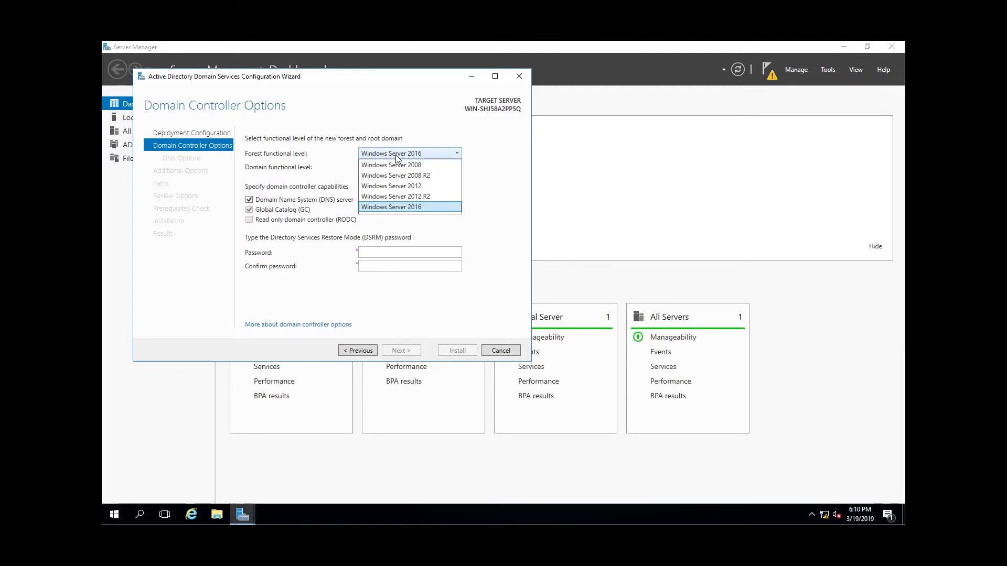
click(416, 208)
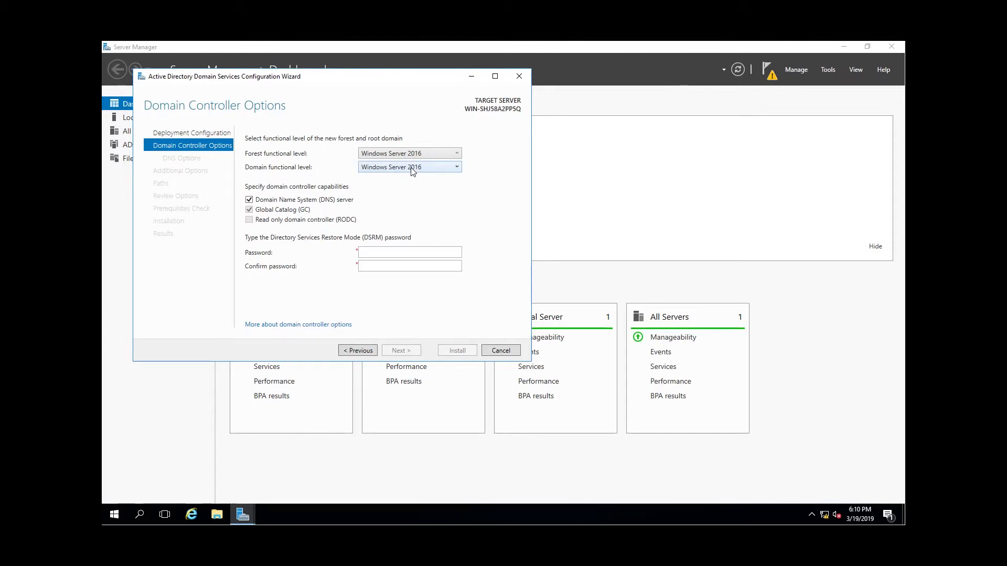
click(413, 169)
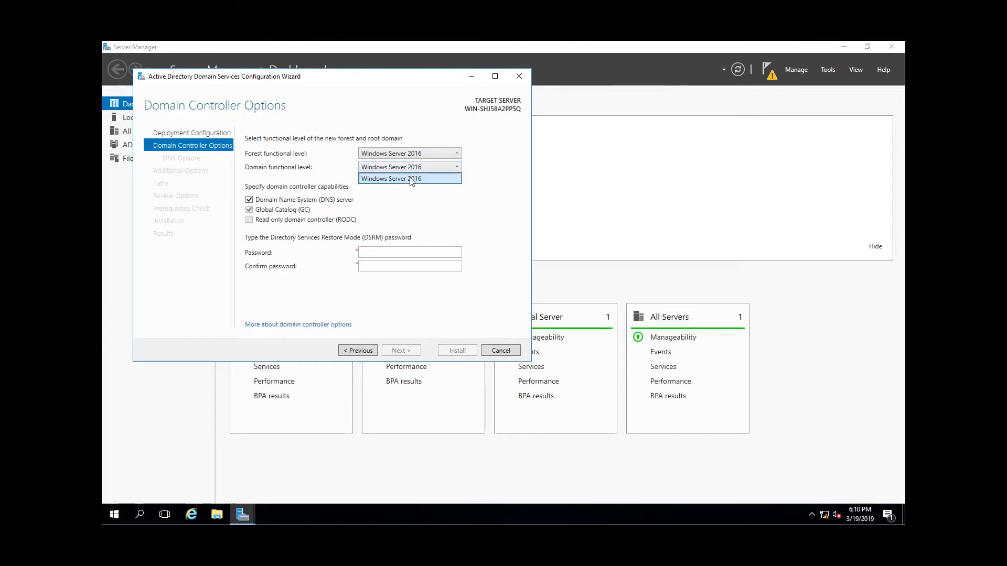
click(411, 179)
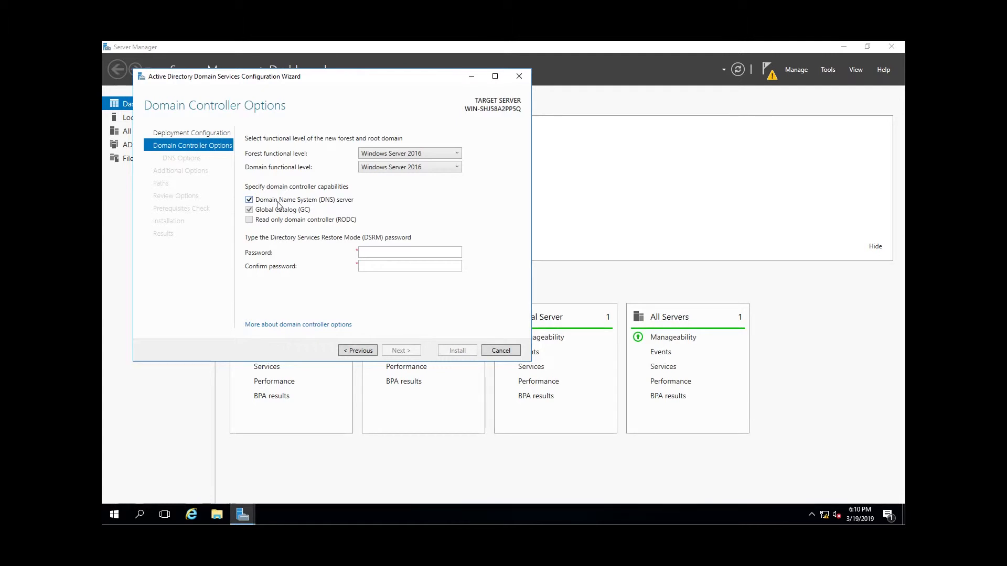
Enter and confirm the Directory Services Restore Mode password, then continue past the DNS options.
click(398, 249)
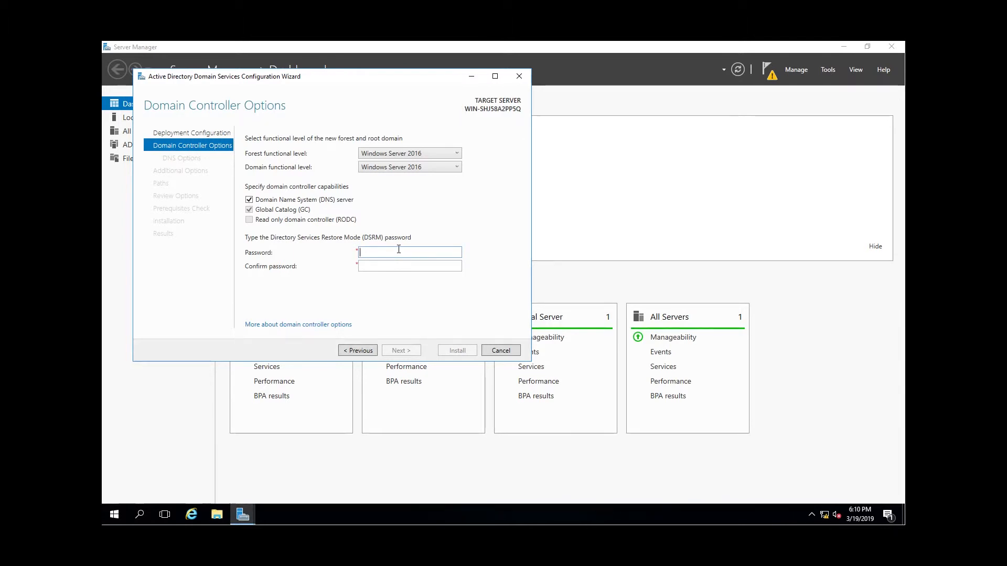
text(••••••••)
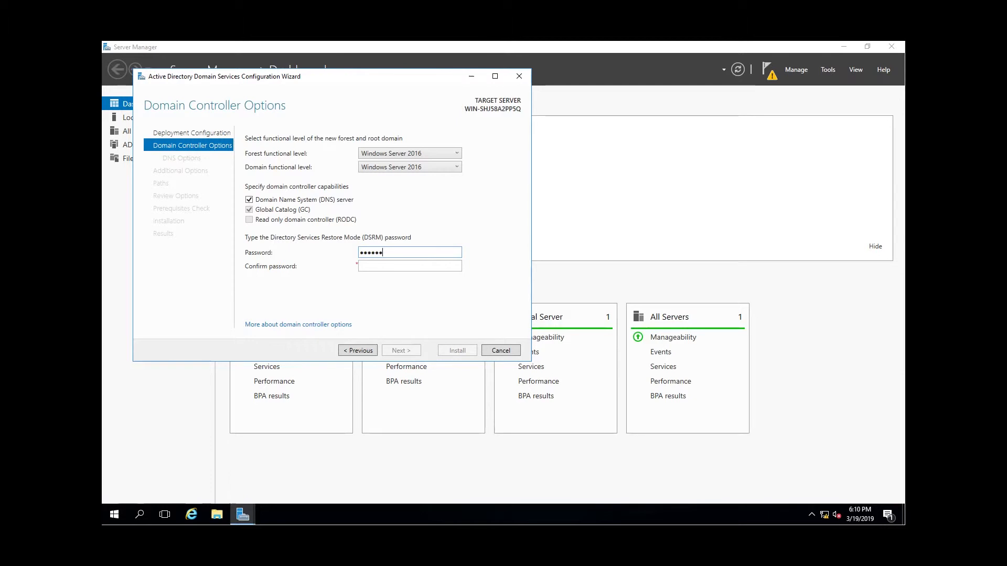
key(Tab)
text(••••••••)
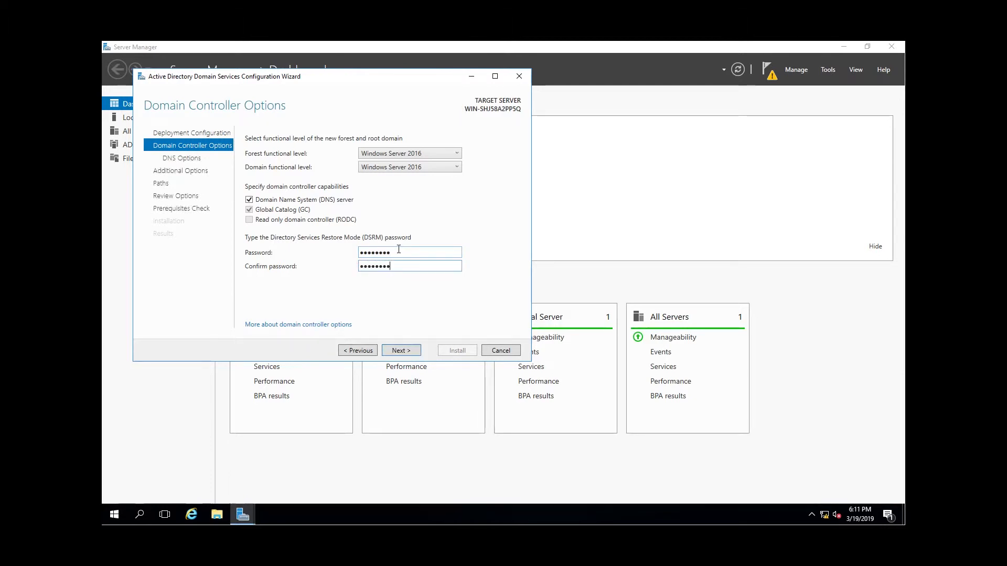
click(411, 354)
click(411, 355)
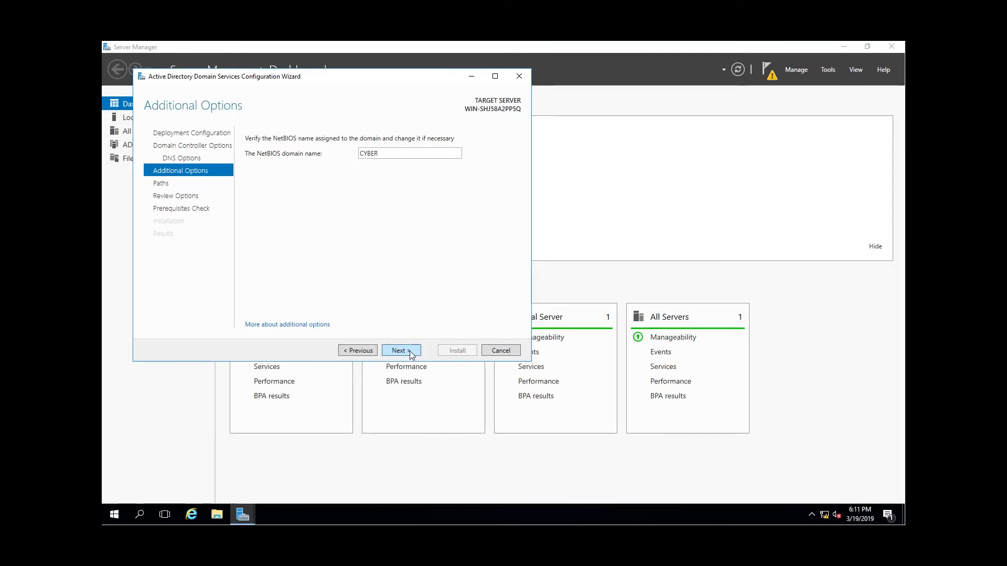
Accept the NetBIOS name CYBER and the default AD DS folder paths, and install the domain controller after the prerequisites check.
click(410, 351)
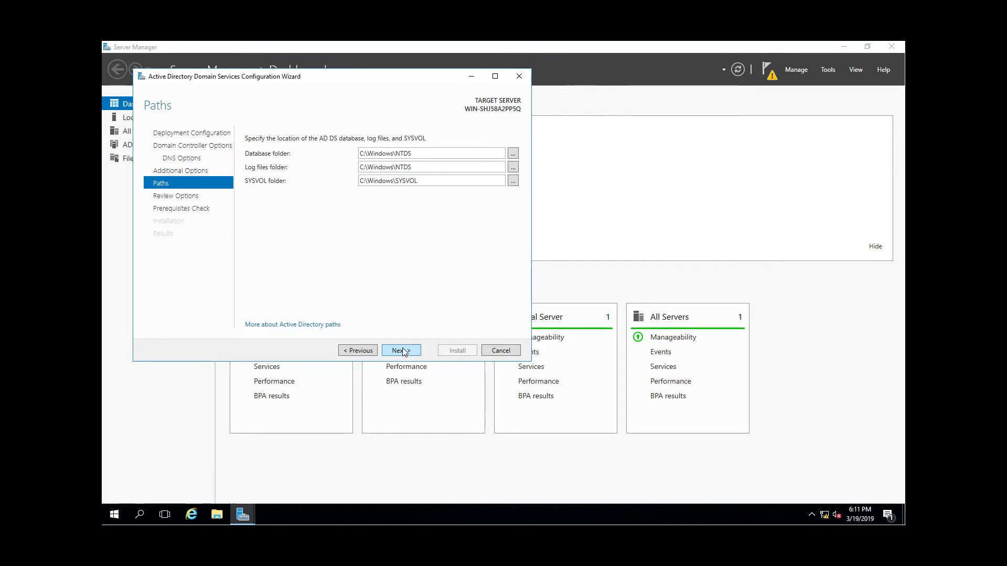
click(402, 348)
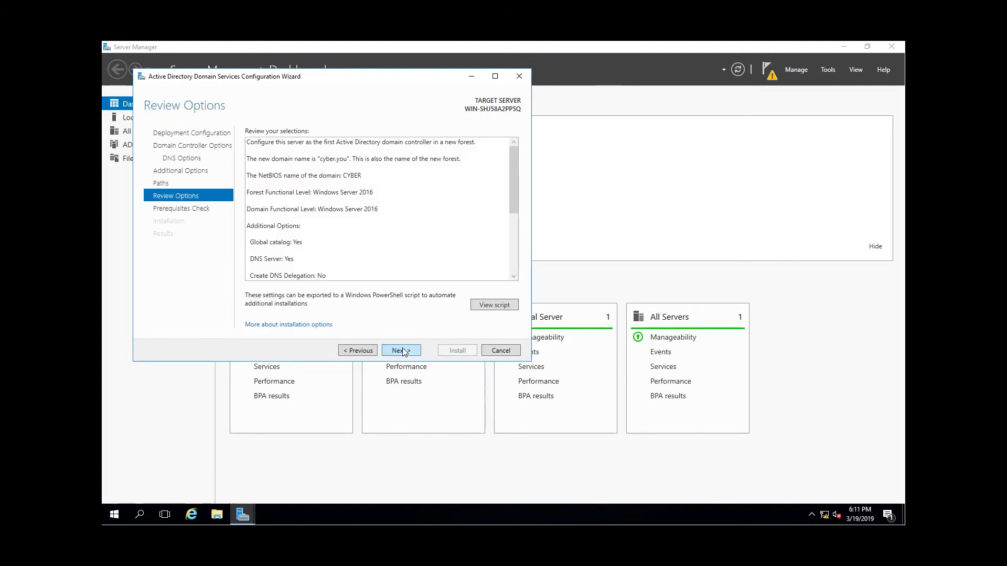
click(402, 348)
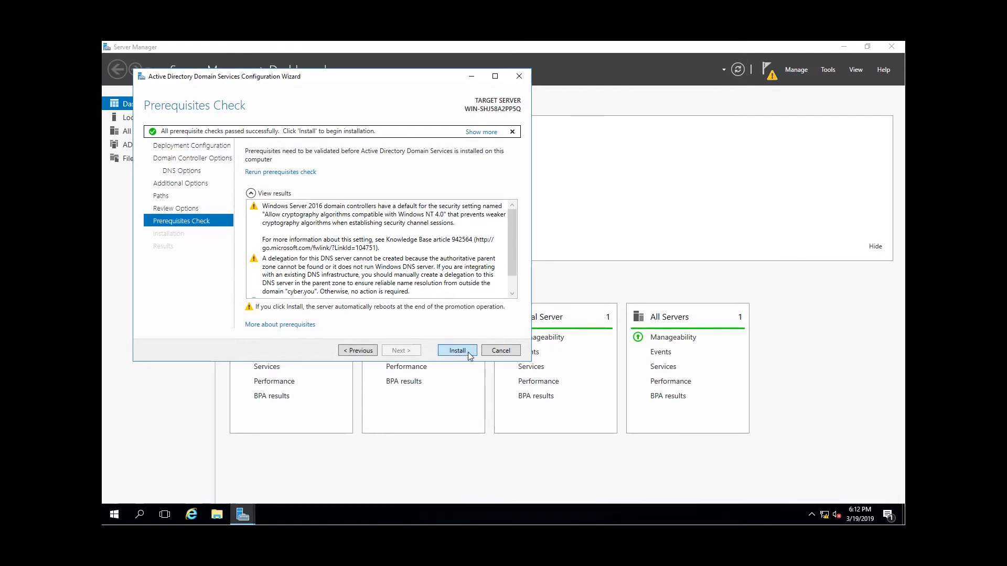
mouse_move(511, 253)
mouse_down()
mouse_move(519, 288)
mouse_move(518, 267)
mouse_up()
click(452, 351)
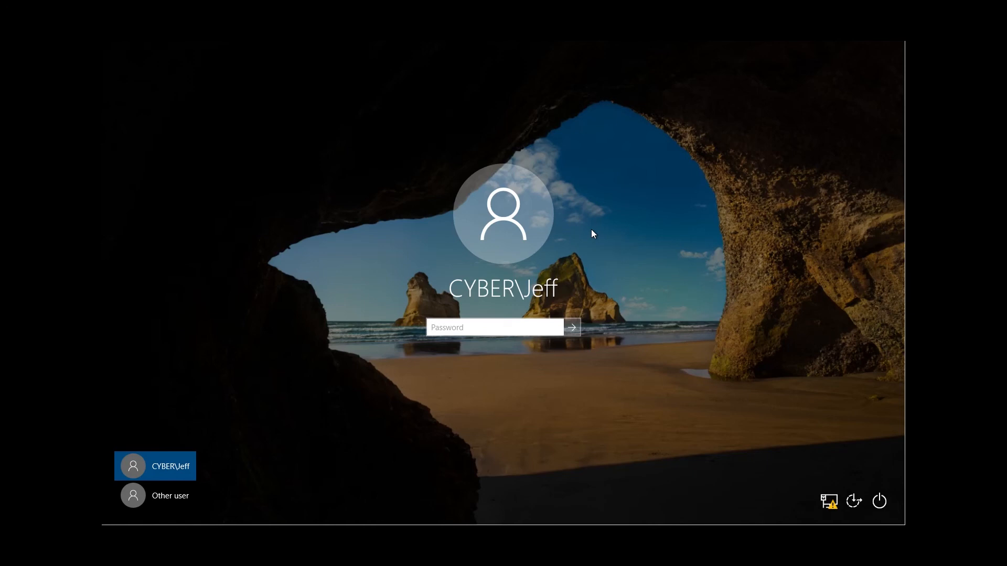
Sign in to the restarted server with the domain account's password.
text(••••••••)
key(Return)
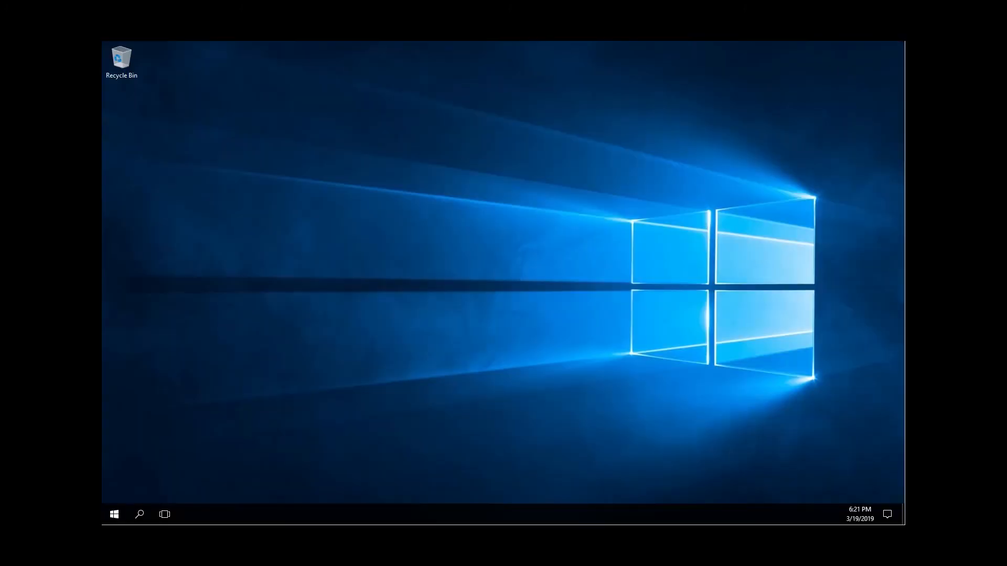